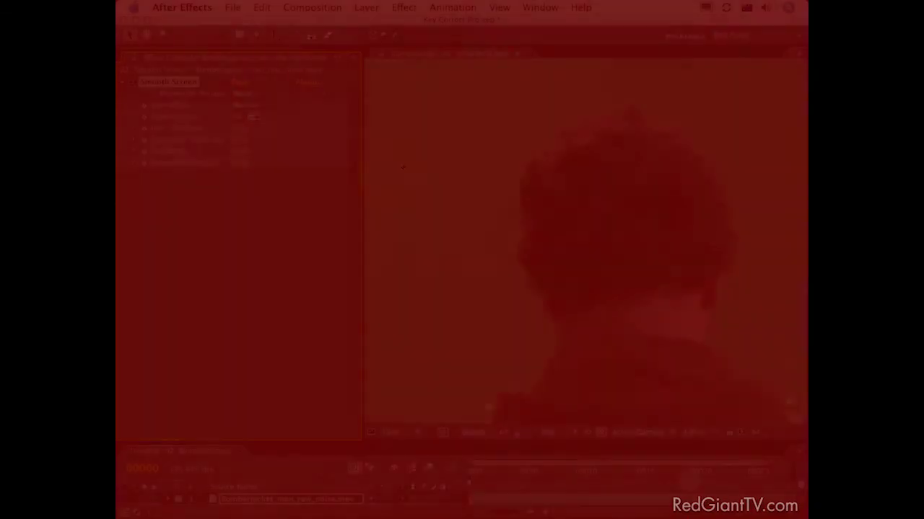
Step: Apply the Key Correct Alpha Cleaner effect to the Base layer in the 03. Alpha Cleaner composition
left_click(482, 195)
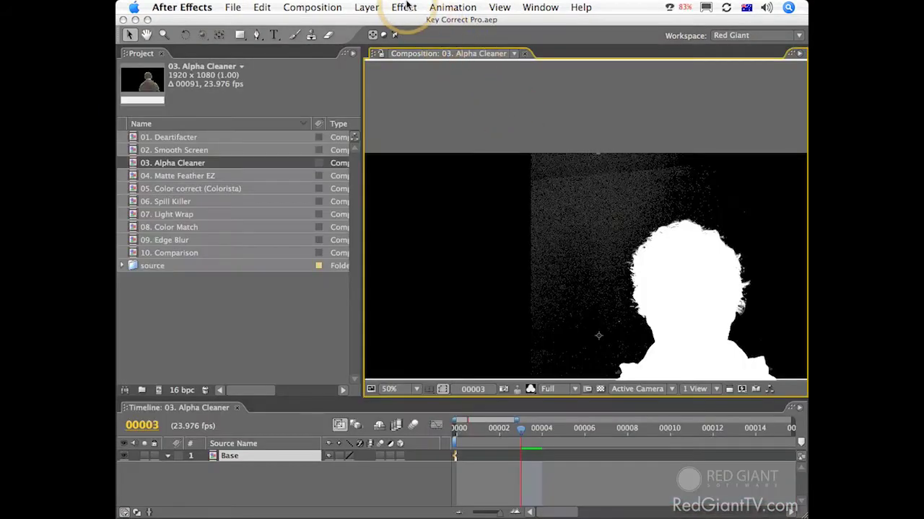
left_click(404, 8)
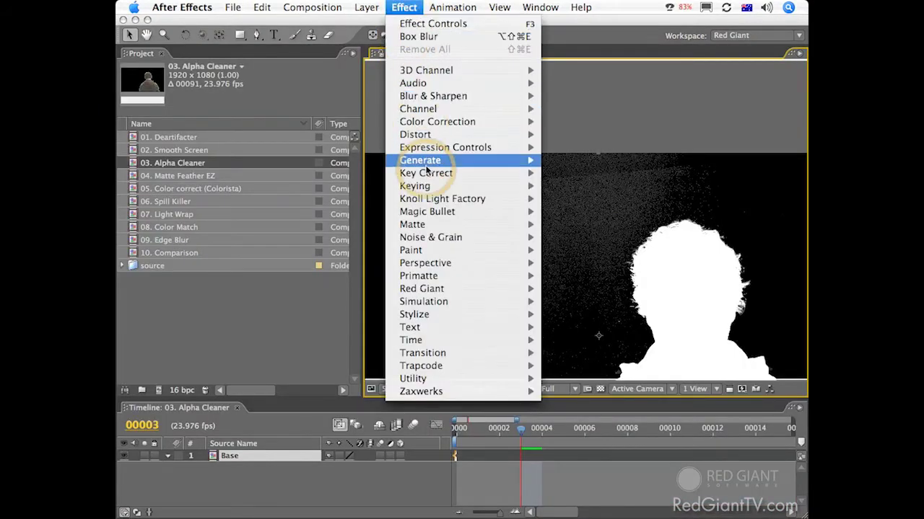
mouse_move(427, 172)
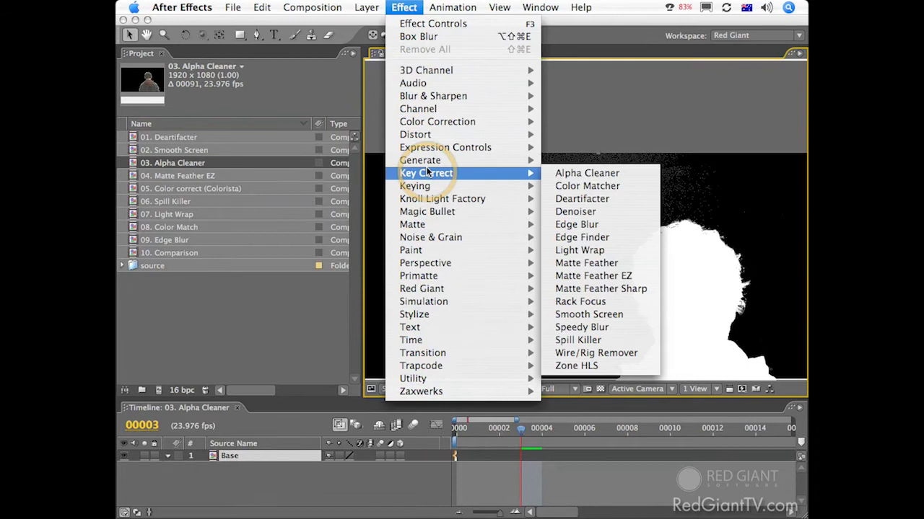
left_click(624, 177)
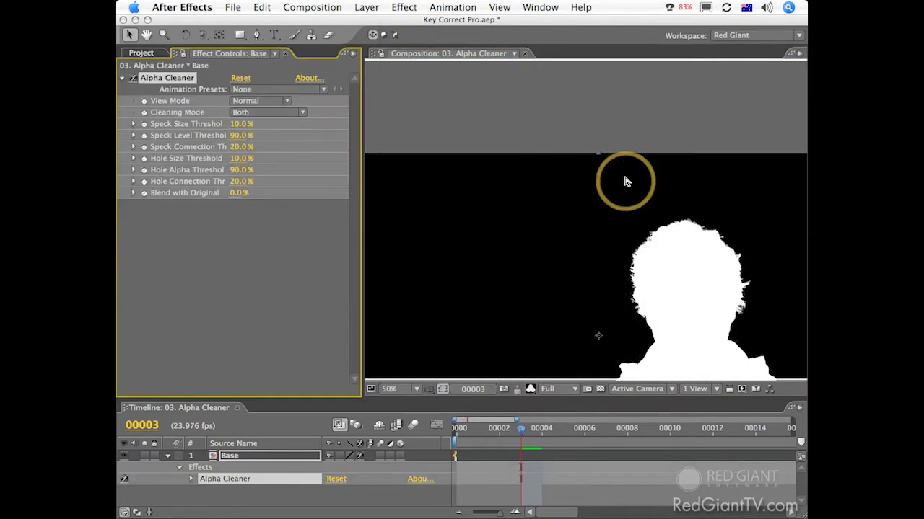
Step: Apply the Key Correct Edge Blur effect to the Base layer in the 09. Edge Blur composition
left_click(404, 7)
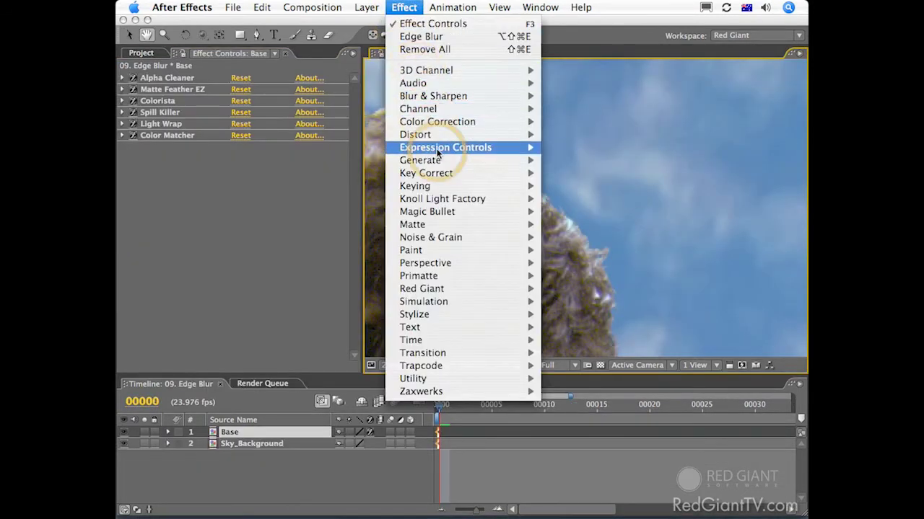
mouse_move(451, 173)
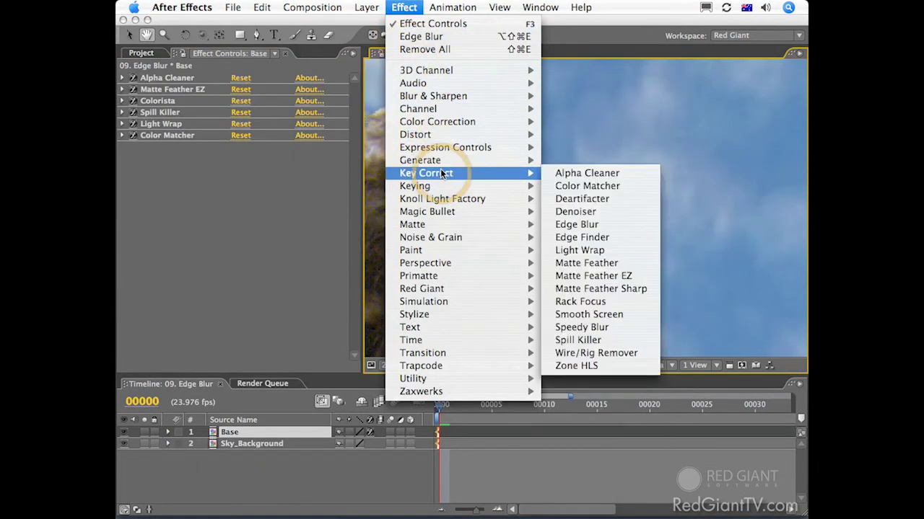
left_click(647, 225)
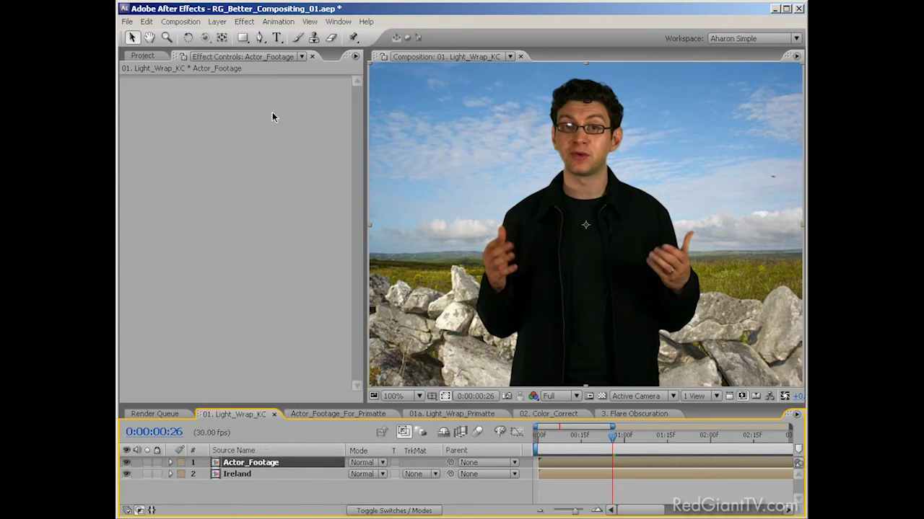
Step: Apply the Key Correct Light Wrap effect to the Actor_Footage layer and use the Ireland layer as its background layer
left_click(243, 21)
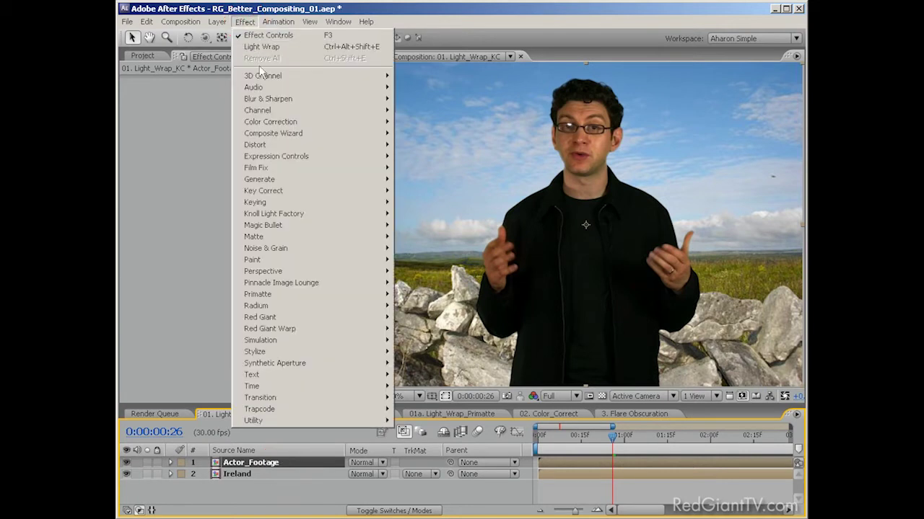
mouse_move(295, 194)
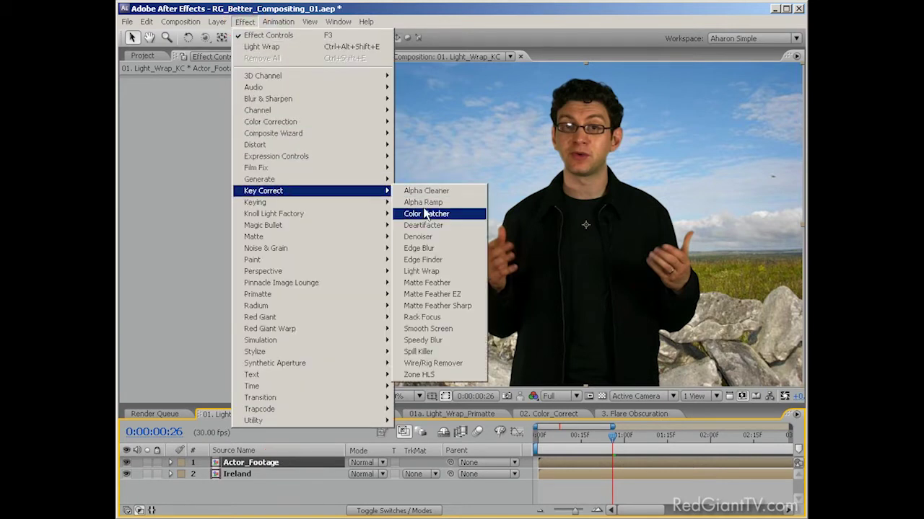
left_click(453, 274)
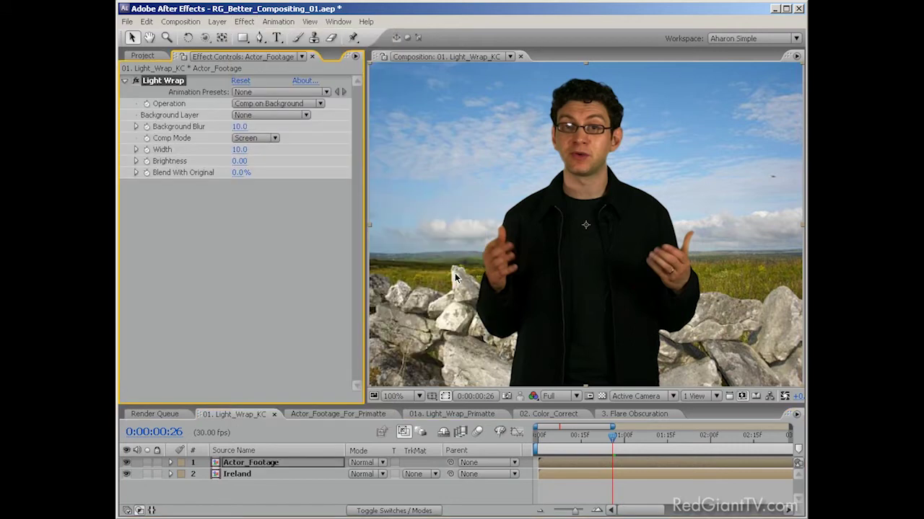
left_click(301, 116)
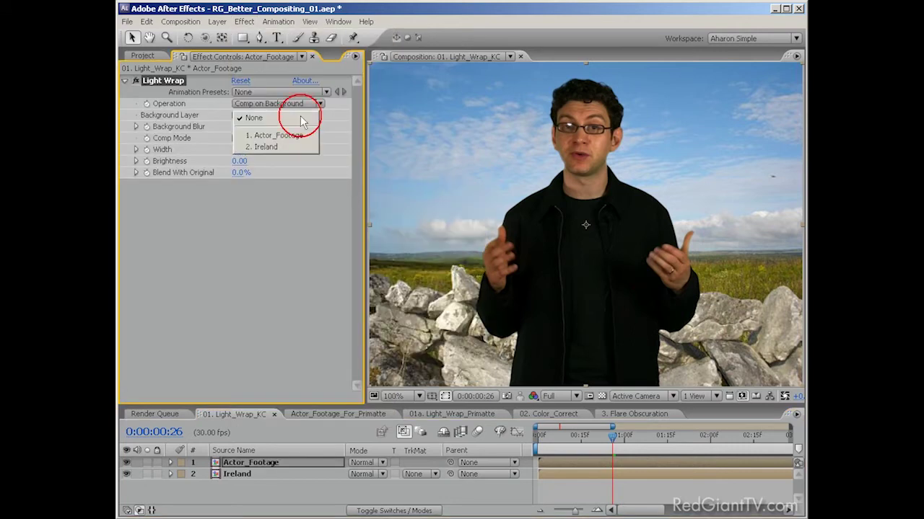
left_click(278, 147)
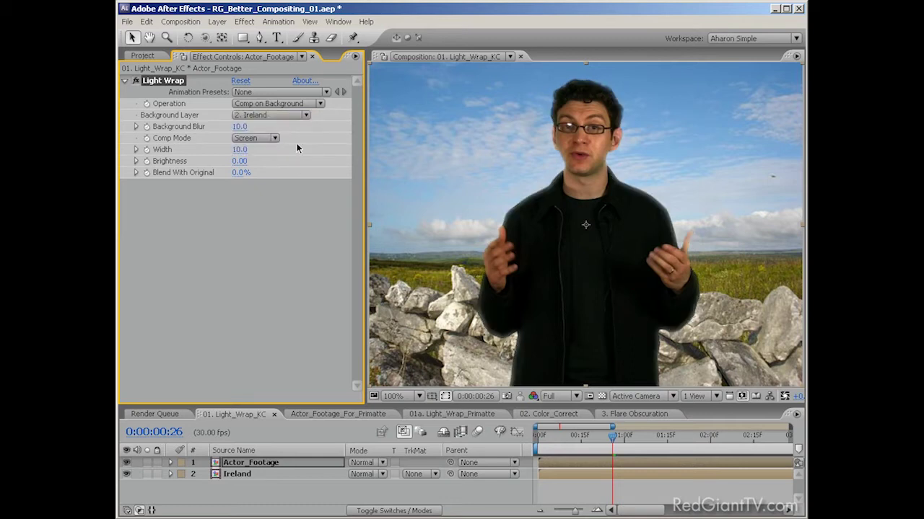
Step: Set the Light Wrap operation to Wrap on Black with a Background Blur of 88, and adjust the wrap's Width
left_click(292, 104)
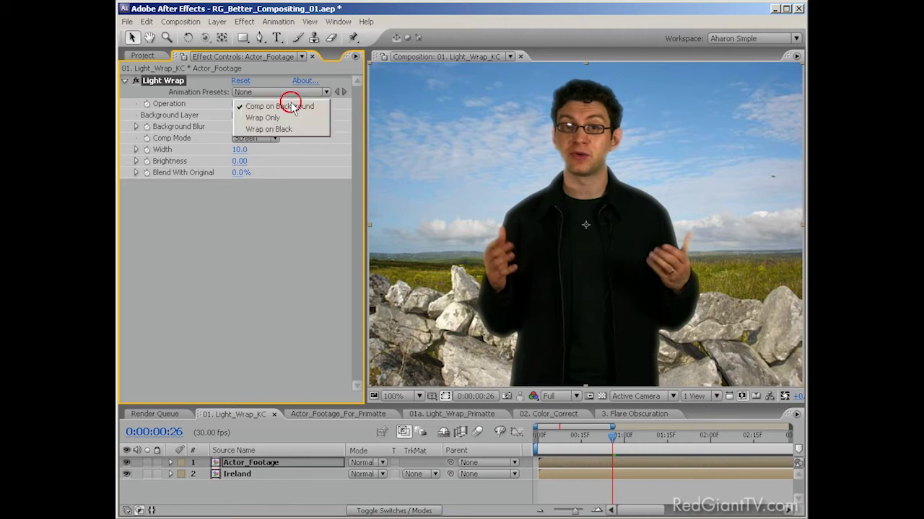
left_click(310, 132)
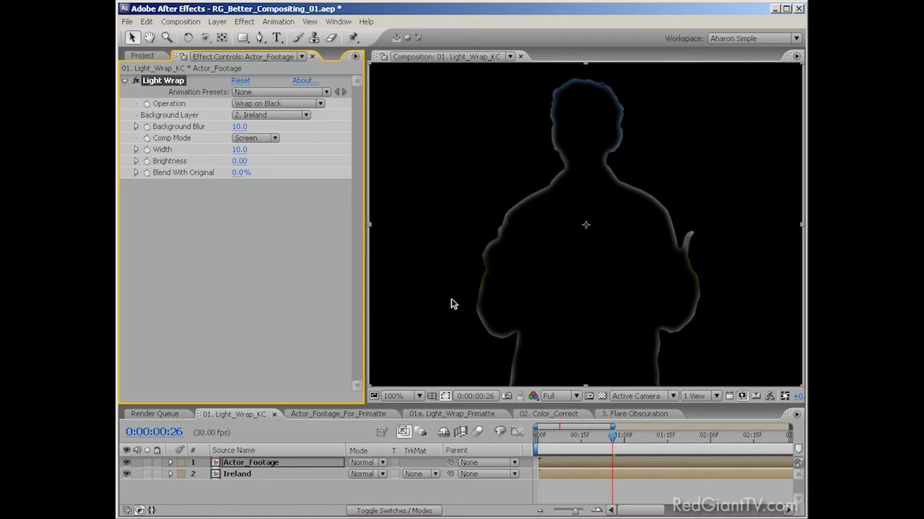
left_click_drag(238, 129, 192, 126)
left_click(238, 127)
type("88")
key("Return")
left_click_drag(241, 149, 244, 149)
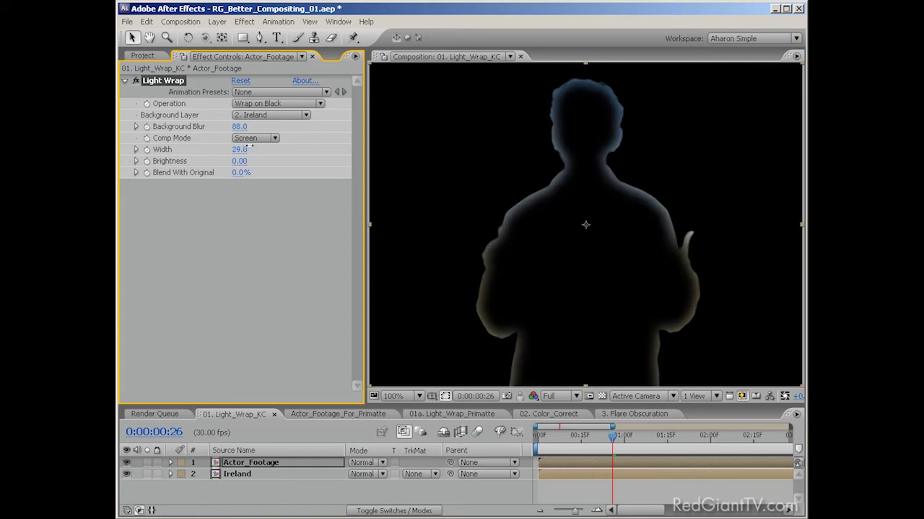
left_click_drag(244, 147, 235, 149)
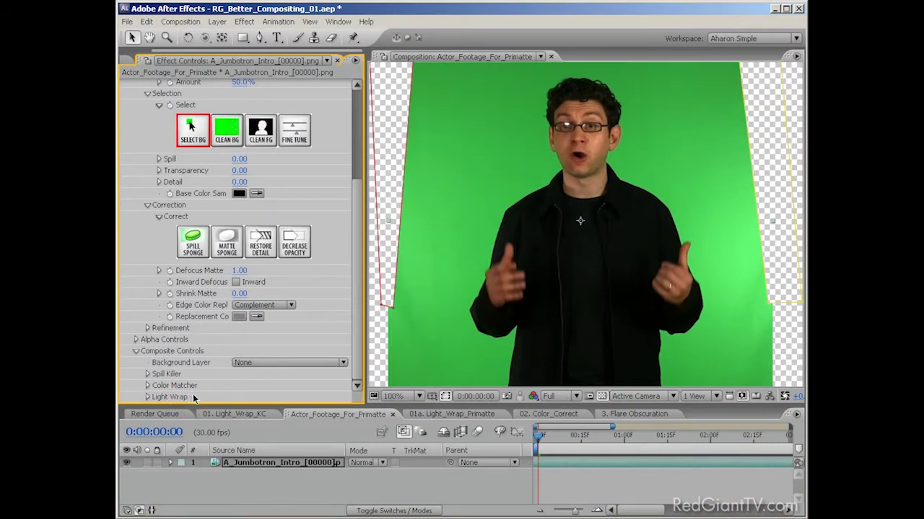
Step: Key out the green screen in Primatte Keyer with Select BG, Clean BG and Clean FG, and set the Deartifacting mode to DV/HDV
left_click_drag(359, 346, 362, 220)
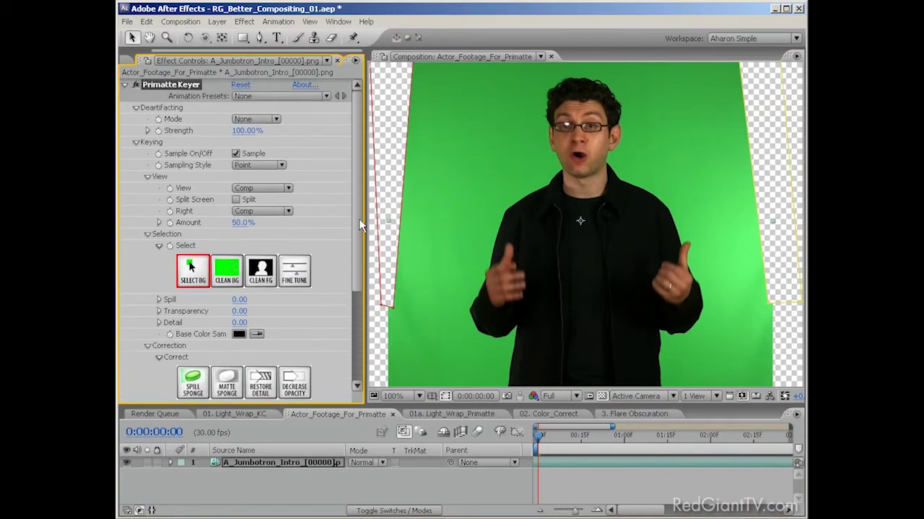
left_click(193, 268)
left_click(465, 354)
left_click(233, 270)
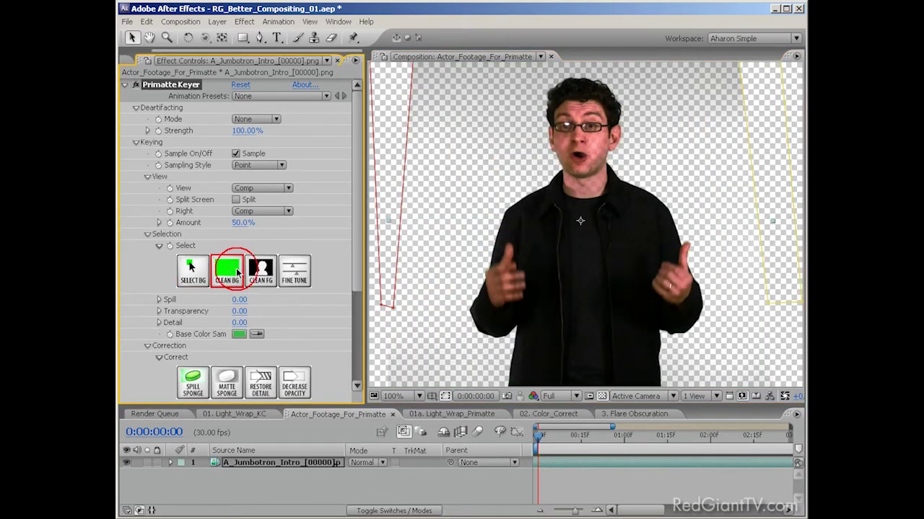
left_click(261, 268)
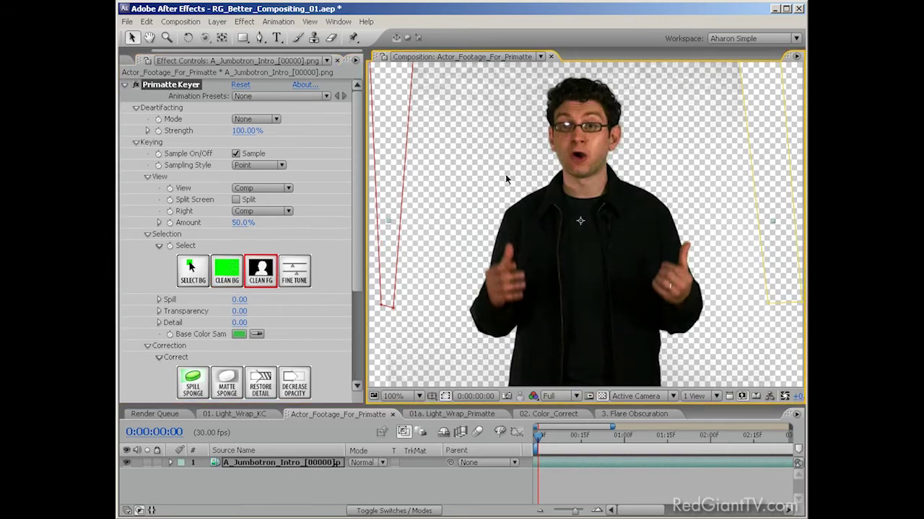
left_click(262, 120)
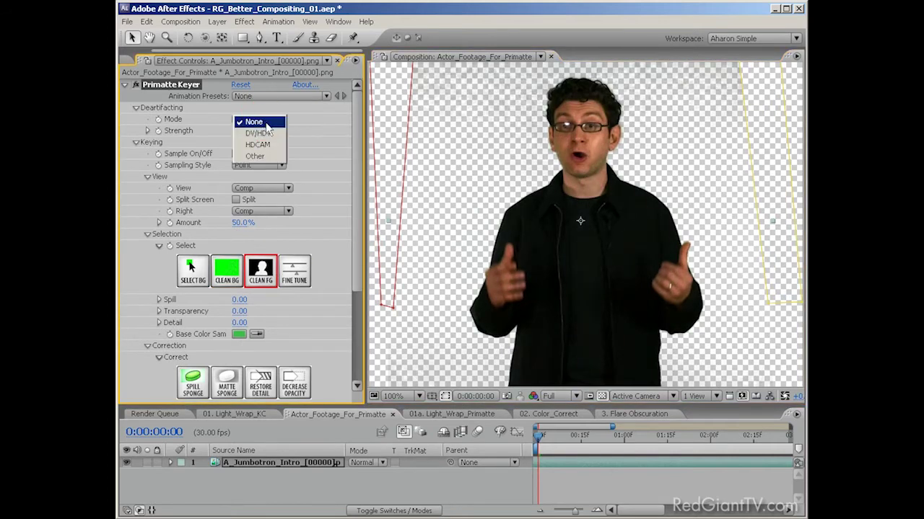
left_click(268, 133)
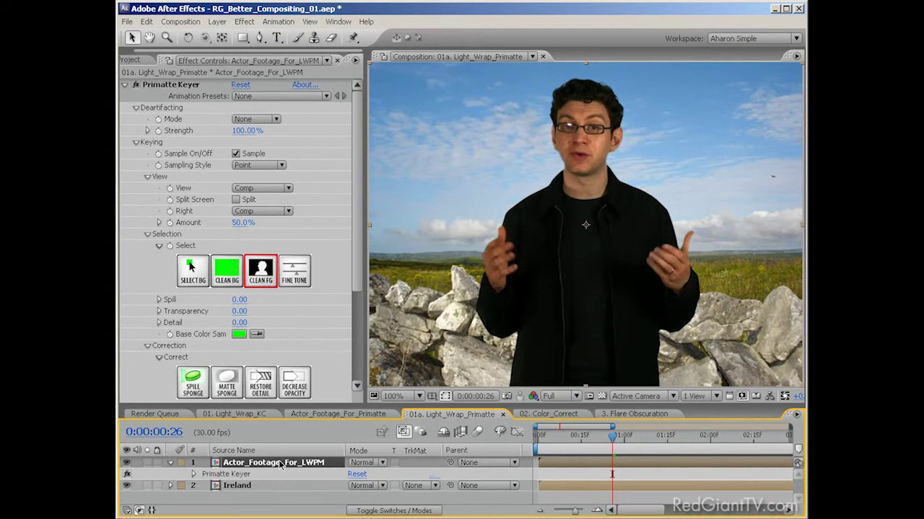
Step: Set the Background Layer in Primatte Keyer's Composite Controls to Ireland for the Actor_Footage_For_LWPM layer
left_click_drag(355, 272, 355, 317)
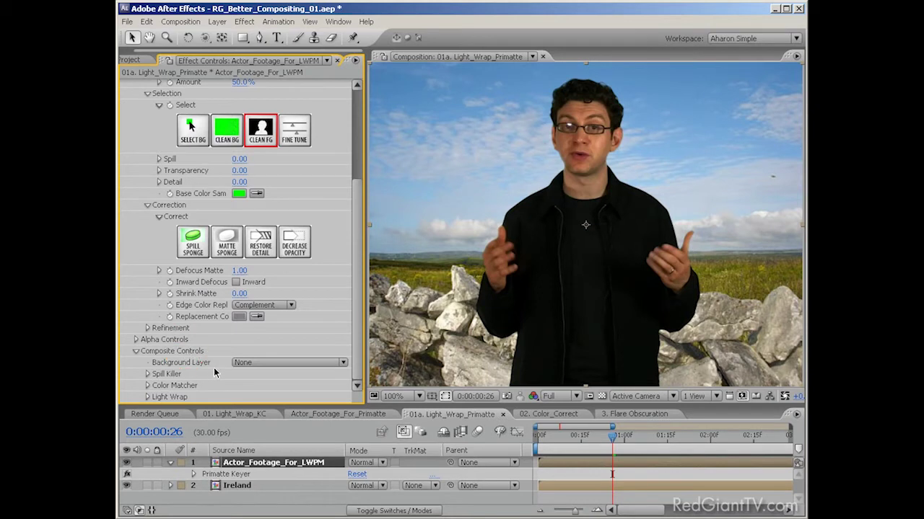
left_click(314, 363)
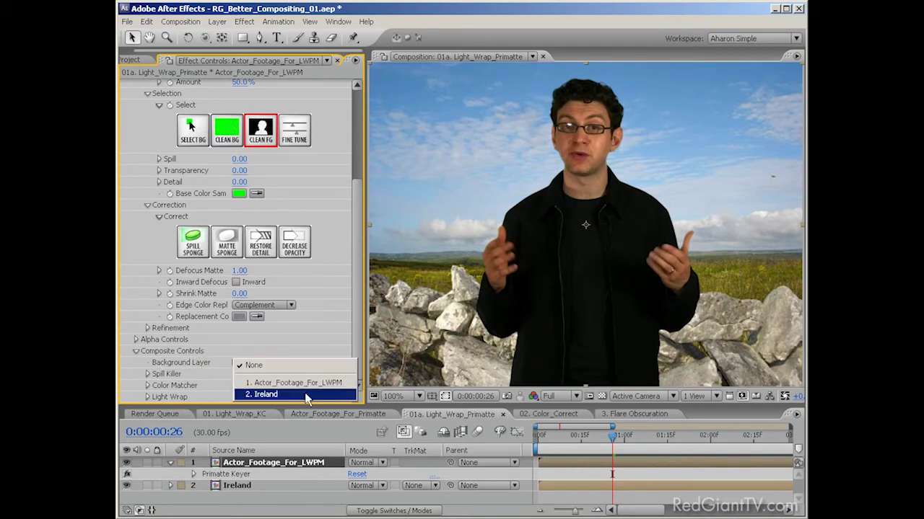
left_click(306, 395)
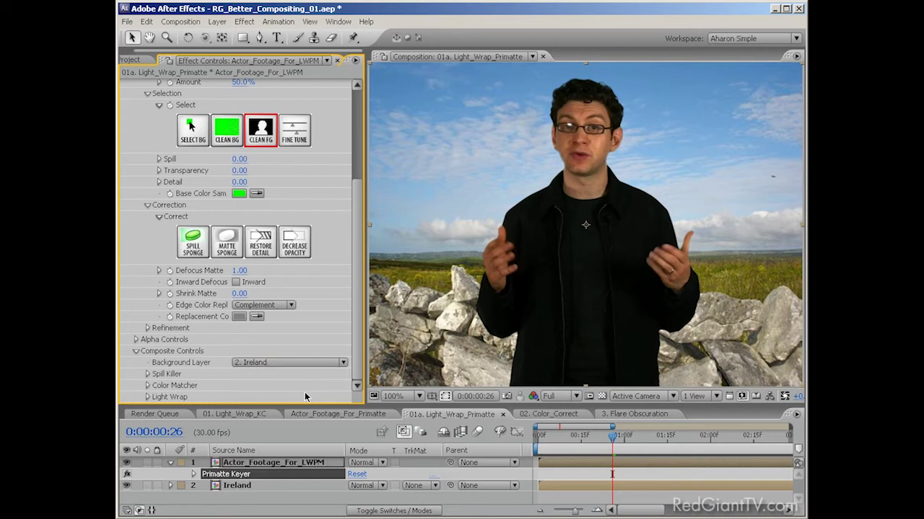
Step: Enable Primatte Keyer's built-in Light Wrap, set its Comp Mode to Over and adjust its Width
left_click(147, 397)
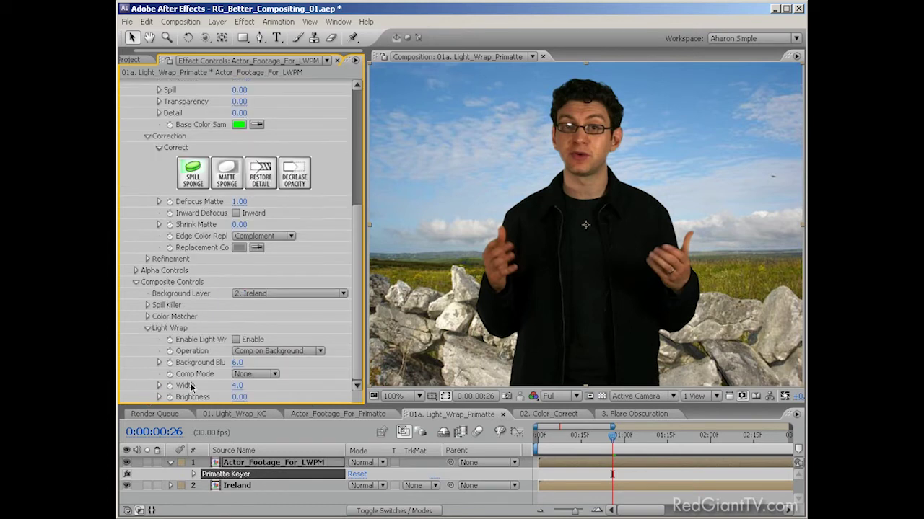
left_click(236, 340)
left_click(258, 371)
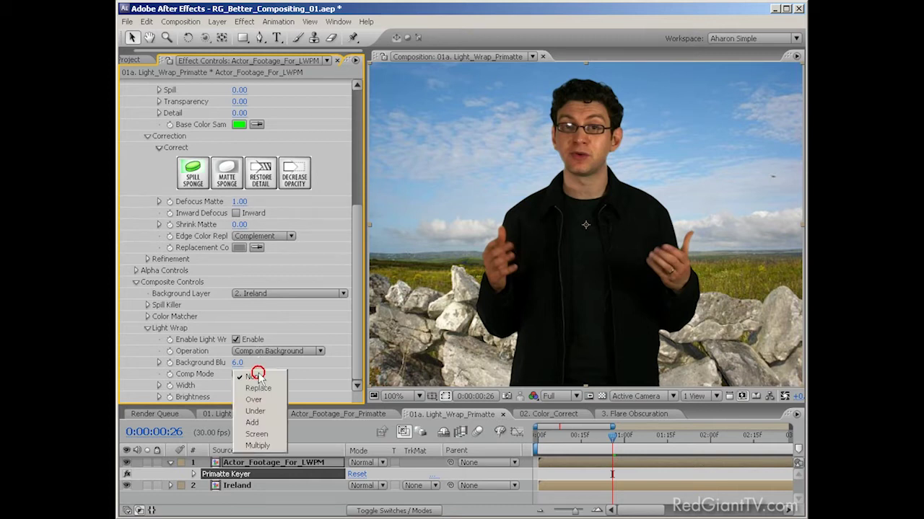
left_click(261, 402)
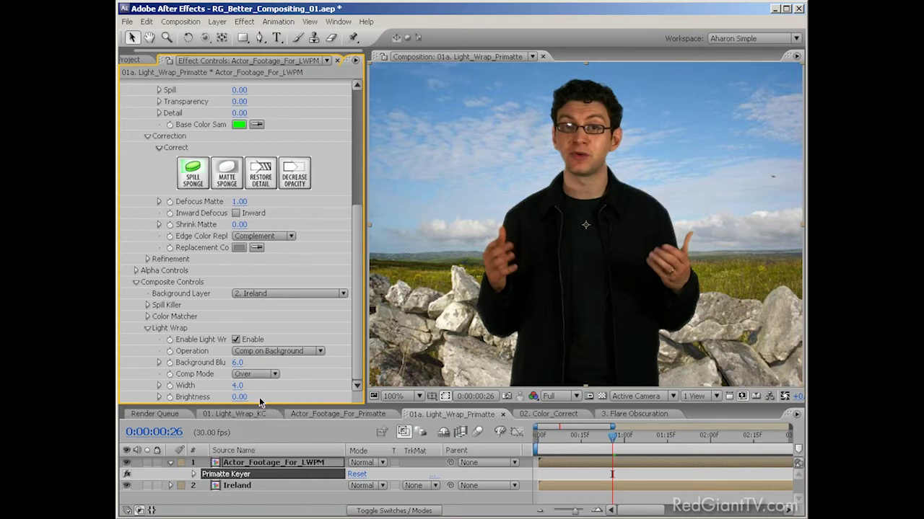
left_click_drag(241, 386, 237, 385)
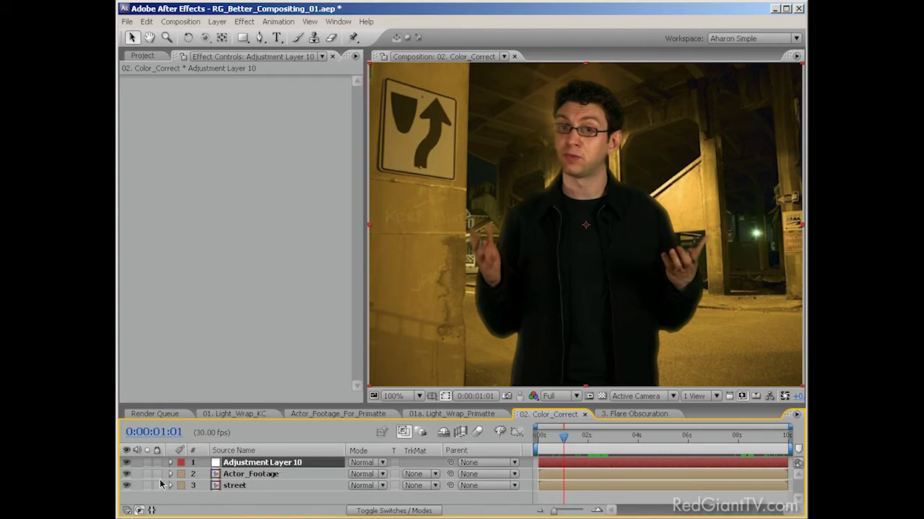
Step: Hide the Actor_Footage layer temporarily to examine the street background's lighting, and show the layer again
left_click(126, 474)
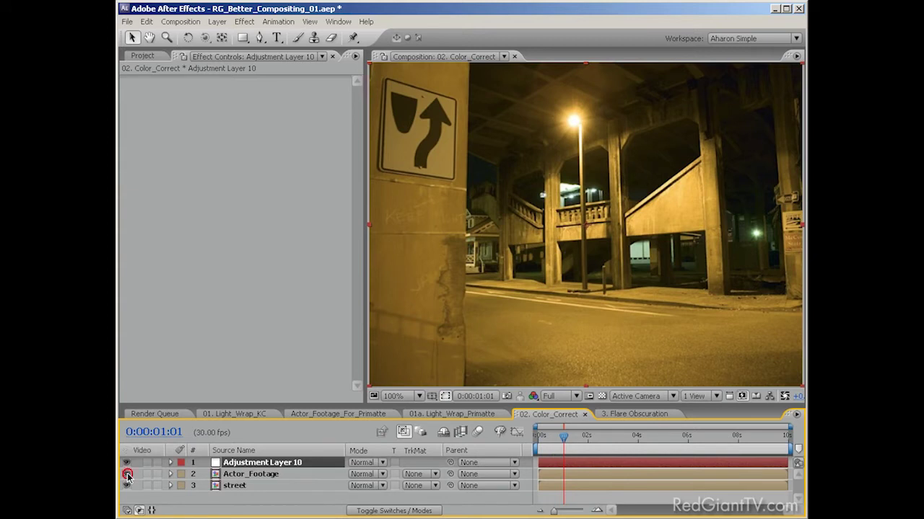
left_click(126, 474)
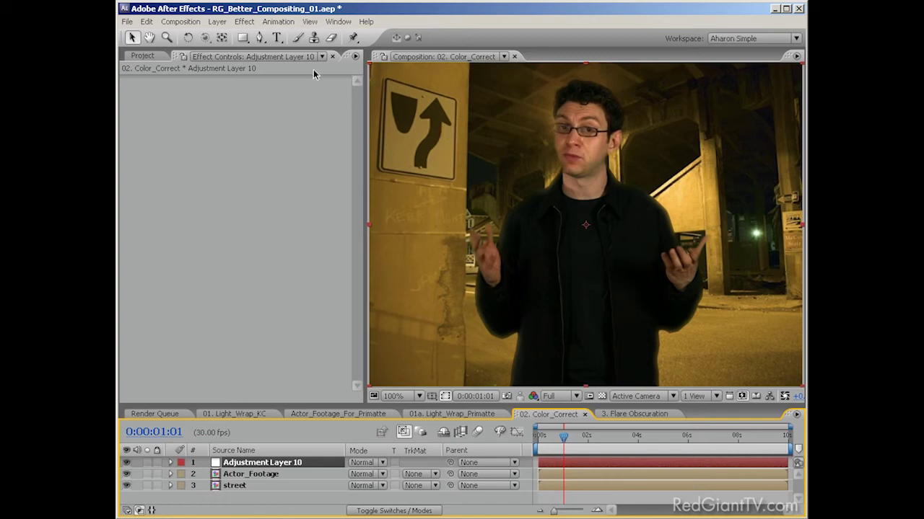
Step: Apply Magic Bullet Looks to Adjustment Layer 10 and load the Neo preset from the Popular Film looks
left_click(244, 22)
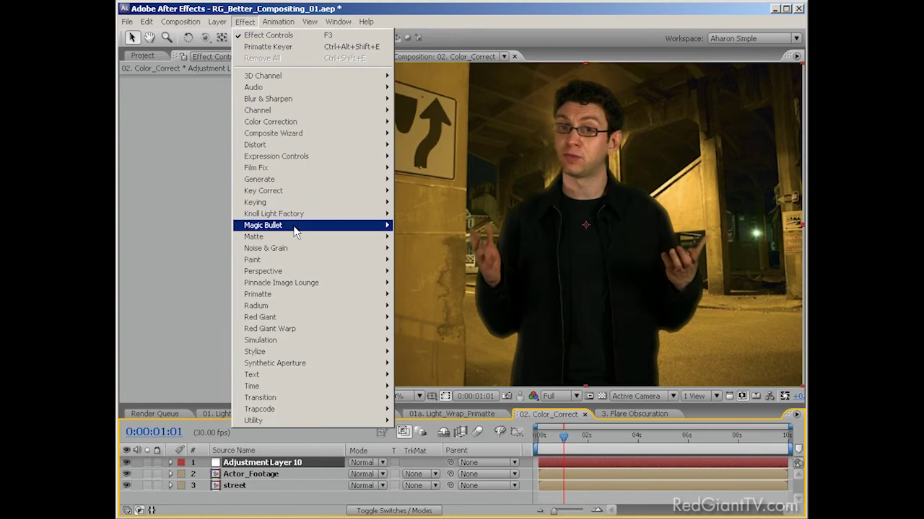
mouse_move(295, 229)
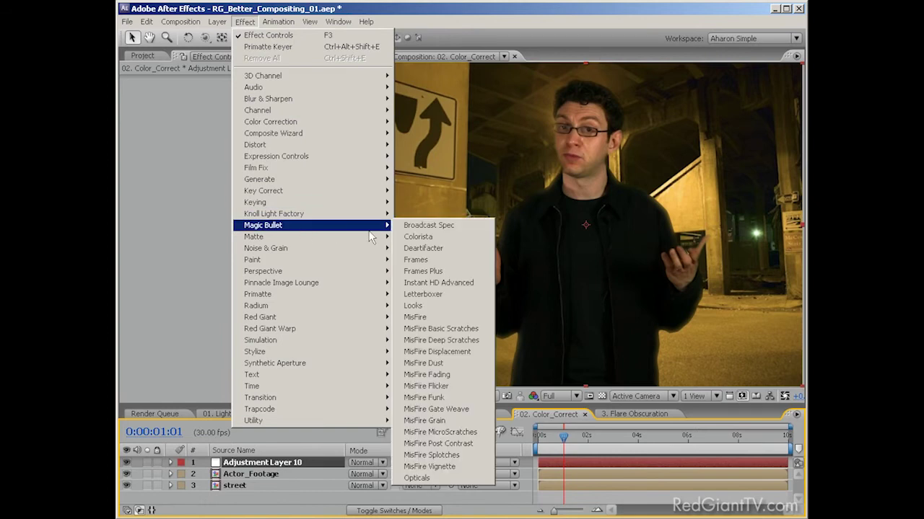
left_click(423, 305)
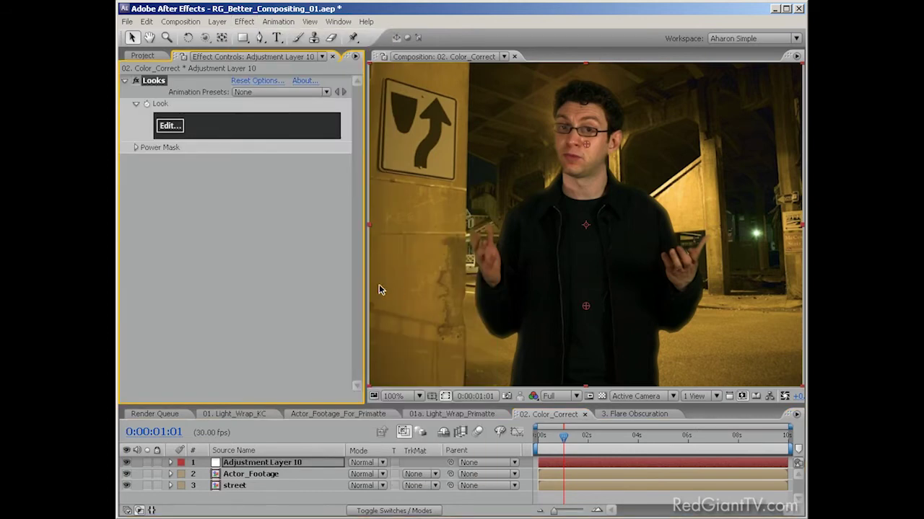
left_click(170, 126)
mouse_move(125, 209)
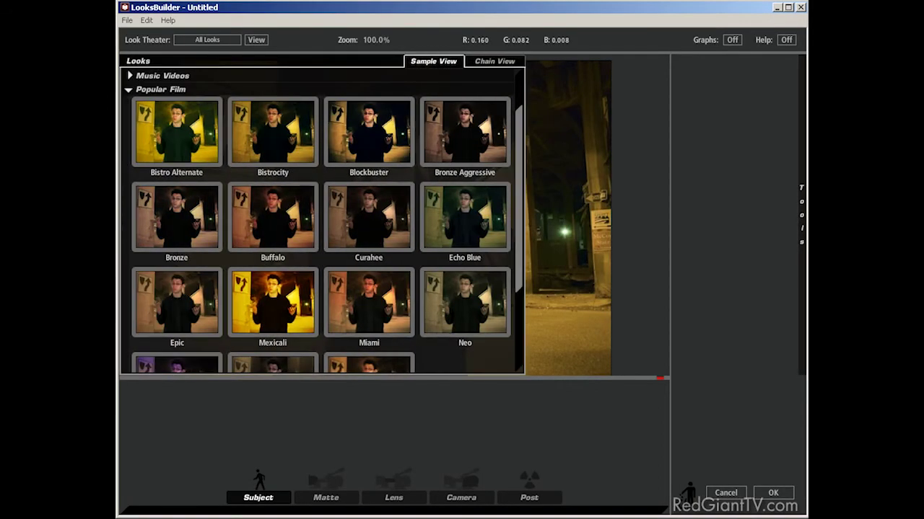
left_click(463, 304)
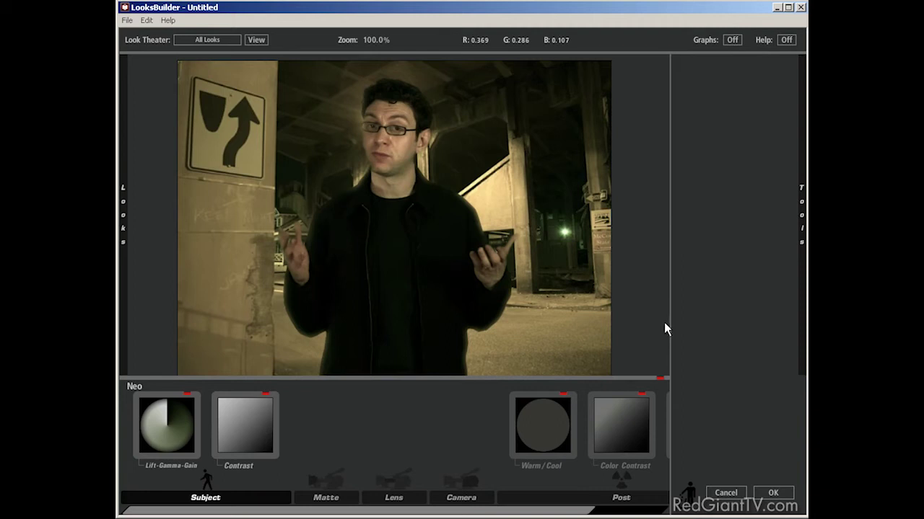
Step: Accept the Neo look for Adjustment Layer 10 and return to the composition
left_click(772, 493)
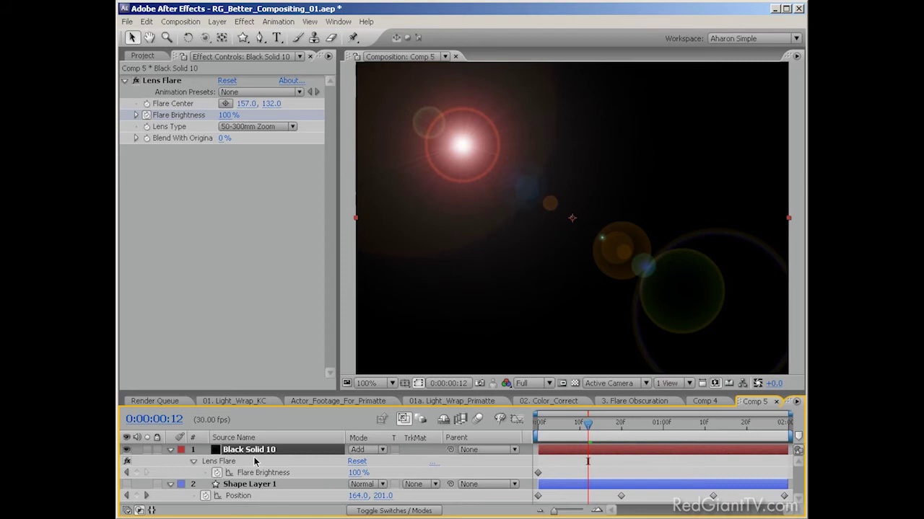
Step: Show Shape Layer 1 in Comp 5 and keyframe Black Solid 10's Flare Brightness at 100% on frame 9, lowering it at frame 12
left_click(127, 484)
mouse_move(590, 424)
left_mouse_down()
mouse_move(569, 427)
mouse_move(647, 426)
mouse_move(563, 426)
mouse_move(577, 427)
left_mouse_up()
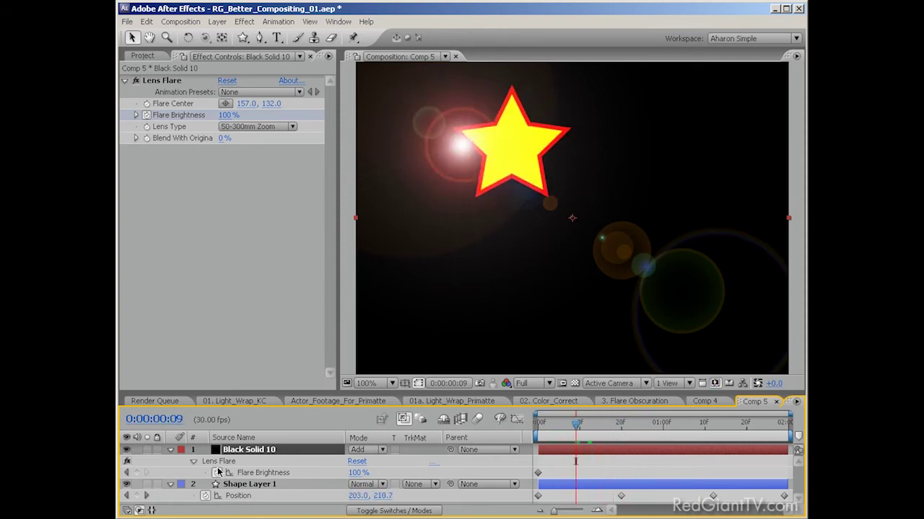
left_click(137, 473)
left_click_drag(575, 426, 588, 426)
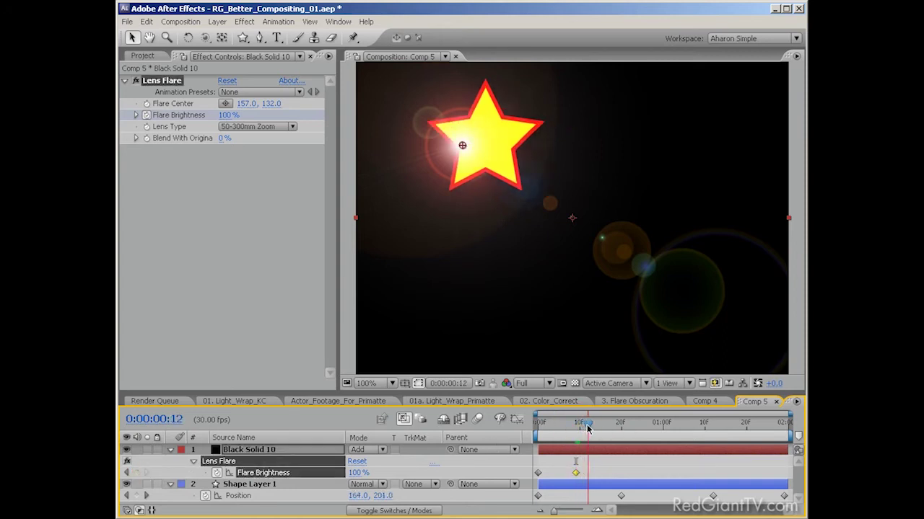
left_click_drag(357, 473, 342, 474)
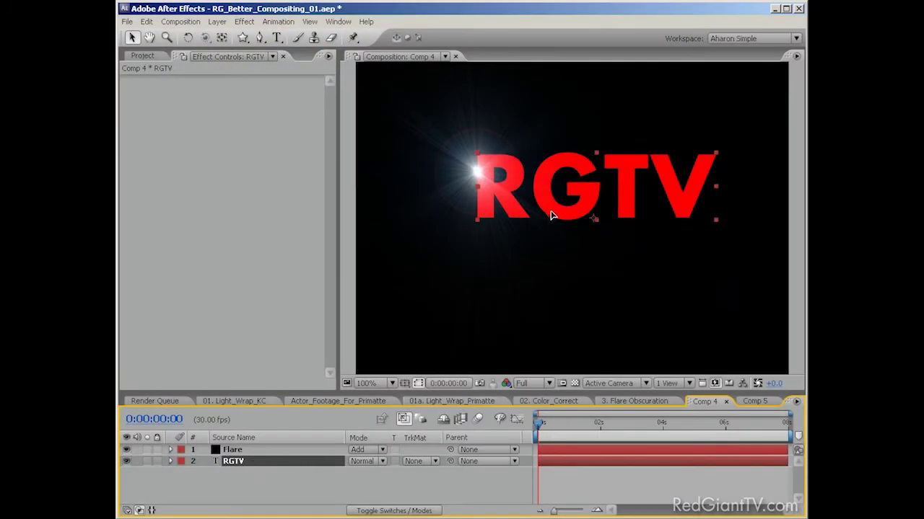
Step: Move the RGTV text in Comp 4 slightly leftward across the flare's light source
mouse_move(550, 215)
left_mouse_down()
mouse_move(503, 215)
mouse_move(537, 215)
left_mouse_up()
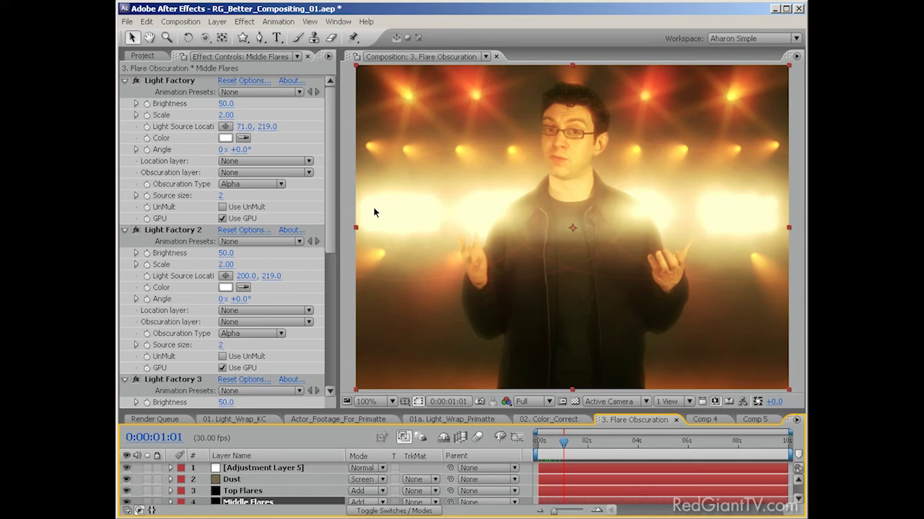
Step: Set the first Light Factory's Obscuration layer on Middle Flares to Actor_Footage, and open the Obscuration layer choices for Light Factory 2
left_click(172, 81)
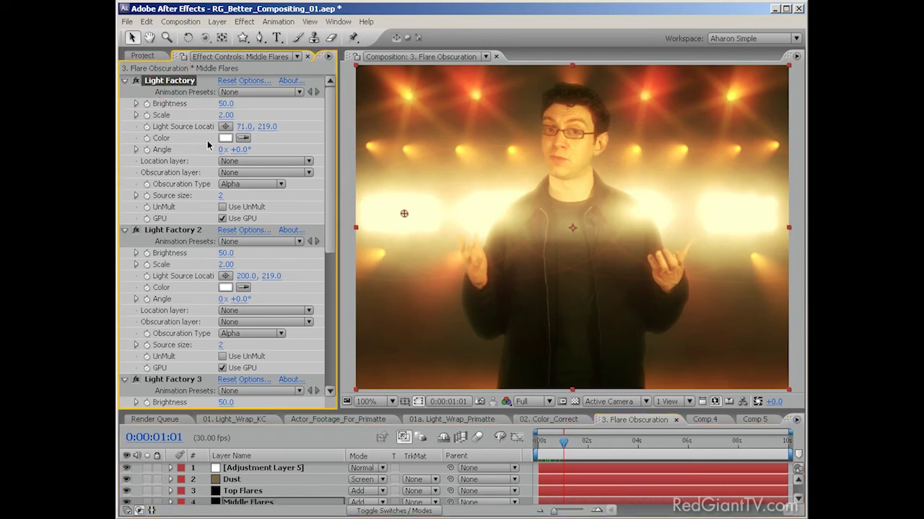
left_click(250, 173)
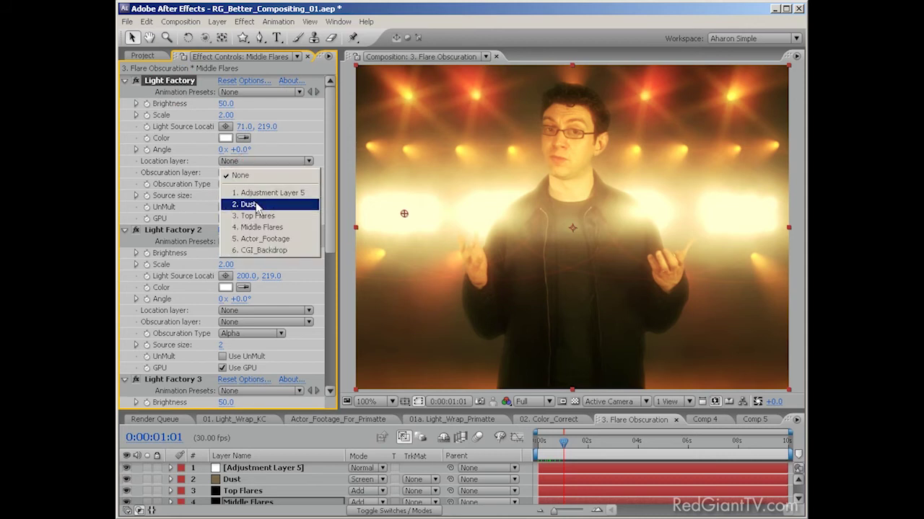
left_click(260, 239)
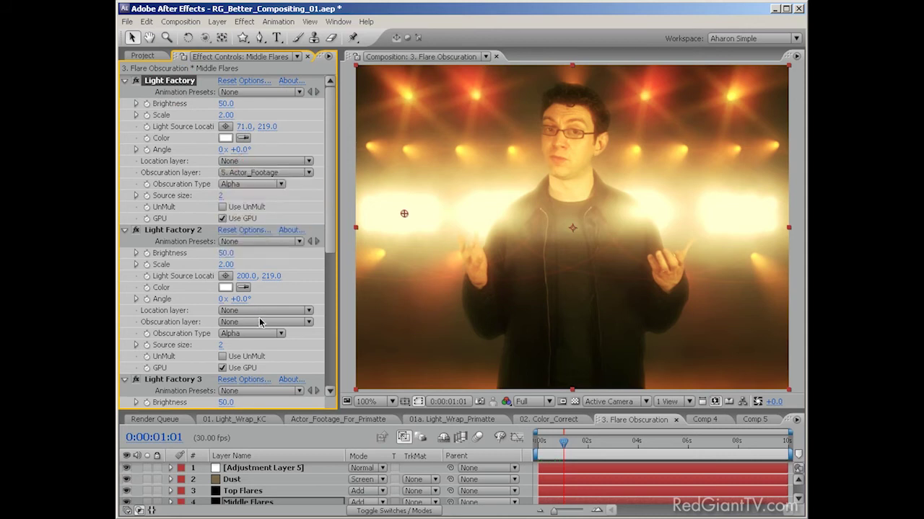
left_click(260, 322)
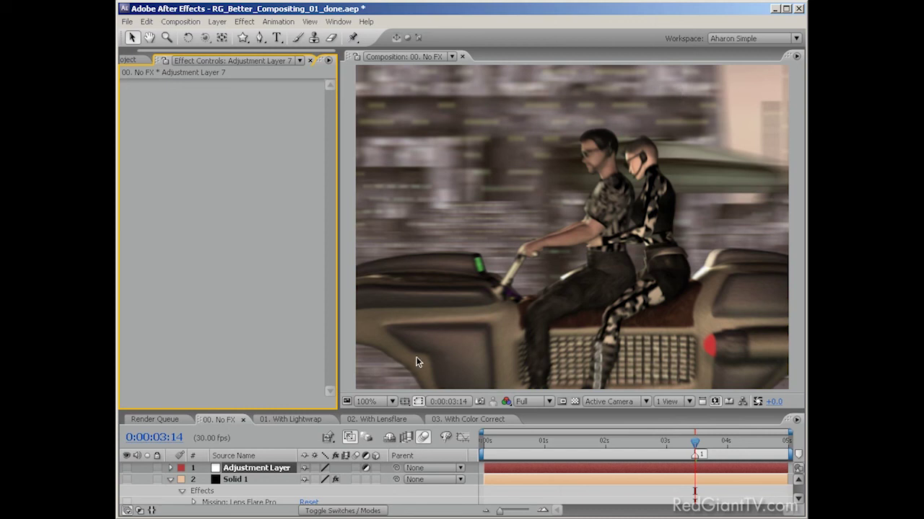
Step: Compare the motorbike shot across the 01. With Lightwrap, 02. With Lensflare and 03. With Color Correct compositions
left_click(296, 421)
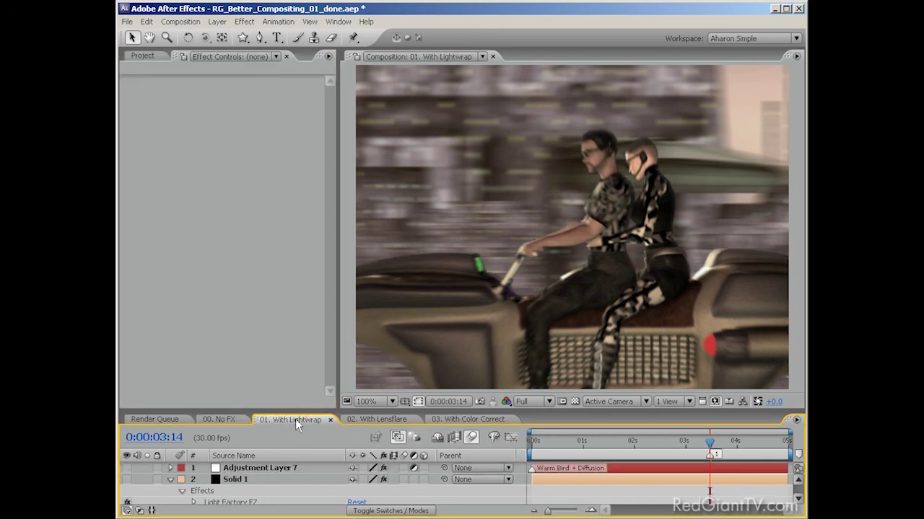
left_click(369, 422)
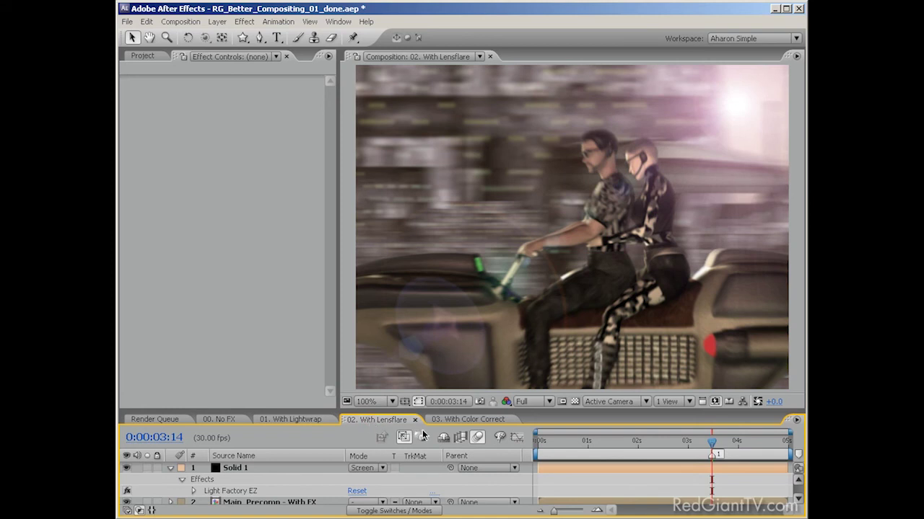
left_click(455, 422)
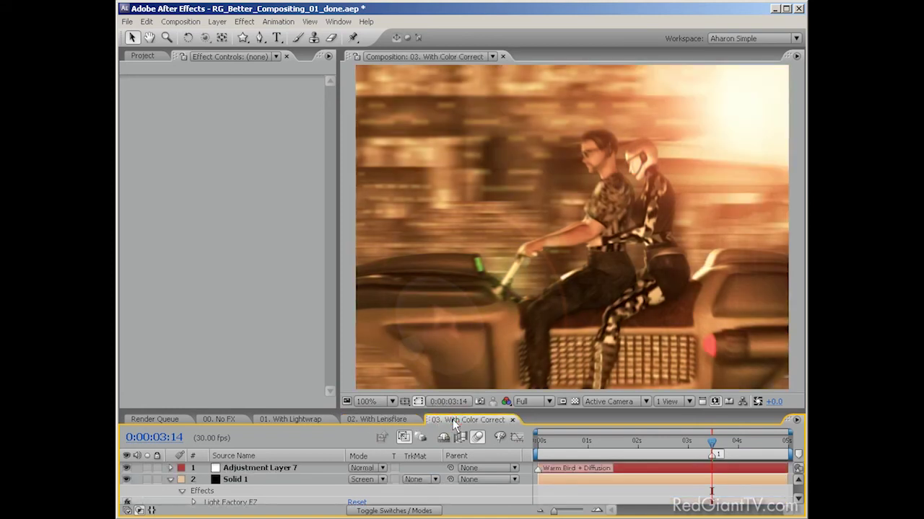